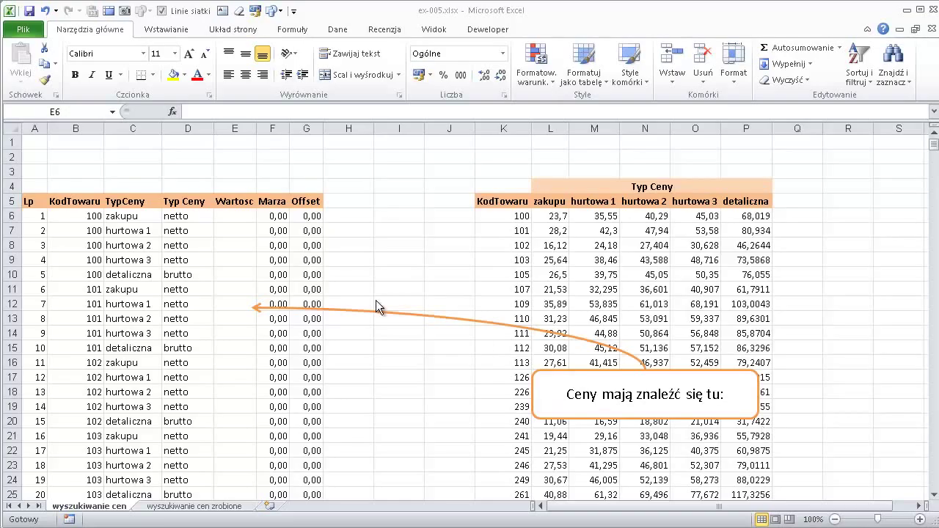
Select cell E6 in the Wartosc column.
left_click(239, 217)
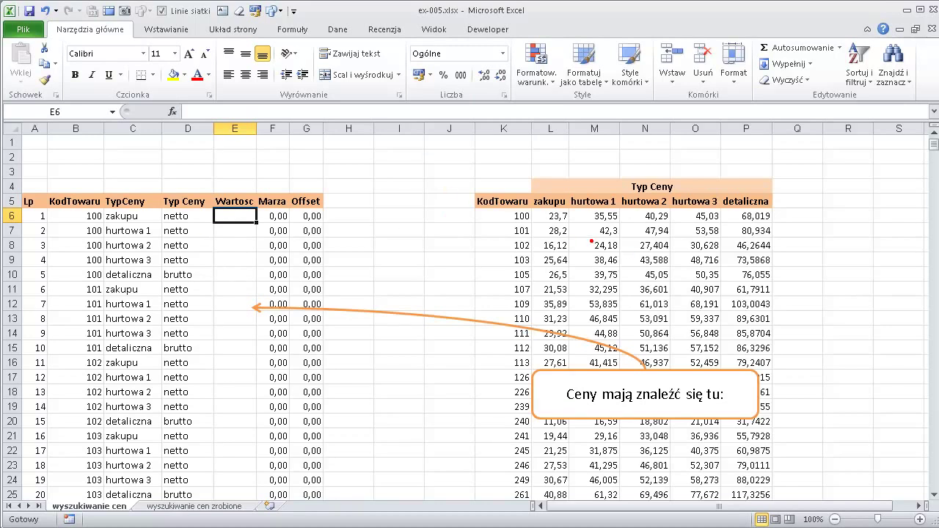
left_click_drag(592, 240, 737, 263)
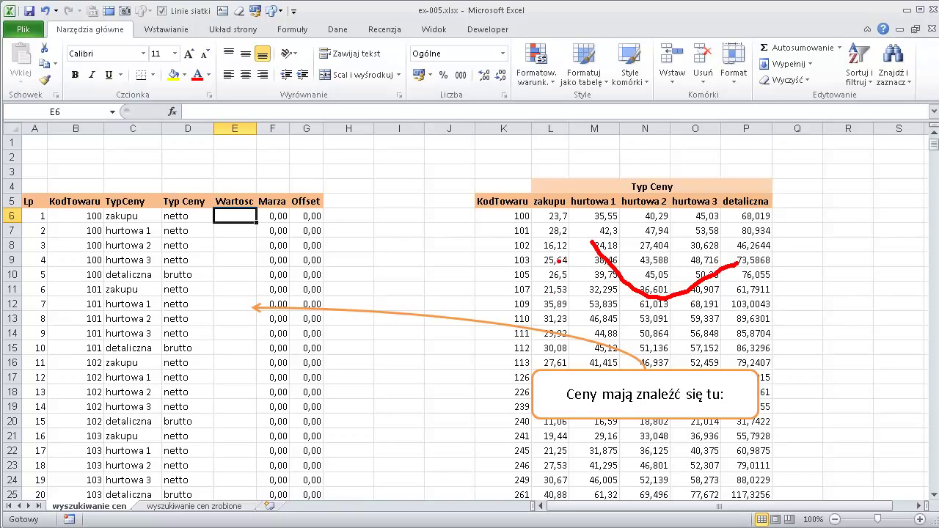
key("Escape")
left_click(249, 245)
left_click(245, 220)
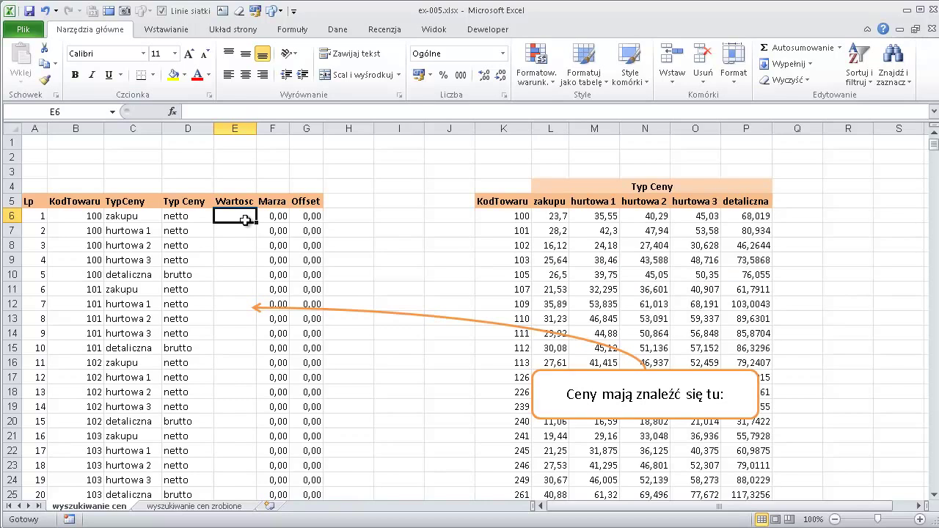
Begin =INDEKS in E6 with the absolute price matrix $L$6:$P$242 as its array.
type("=in")
key("Tab")
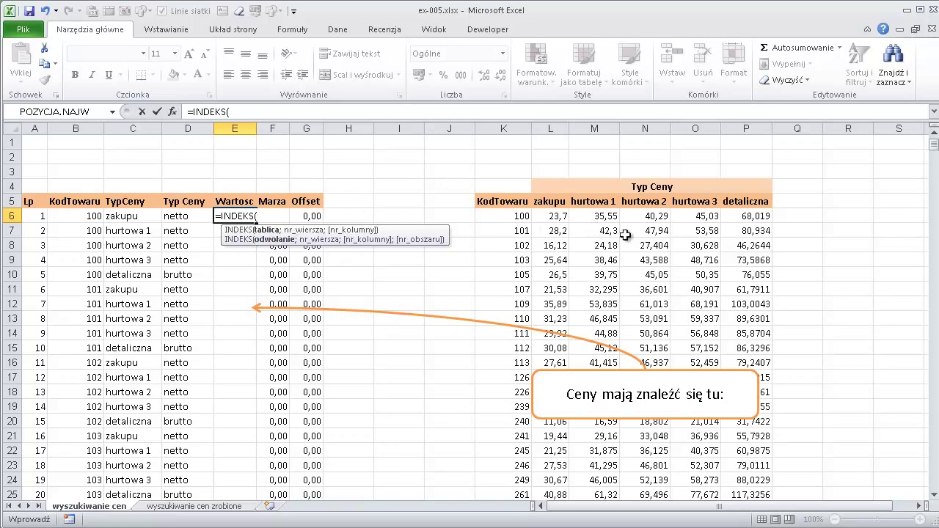
left_click(548, 219)
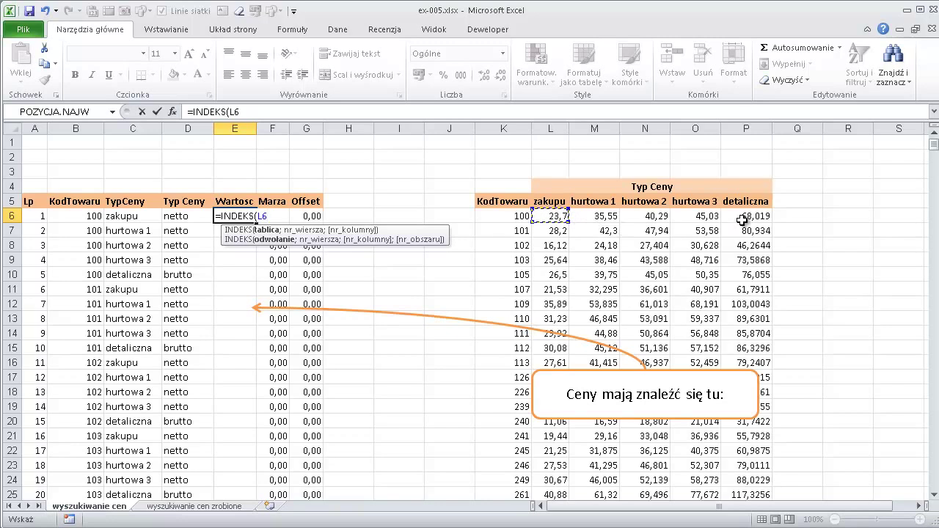
left_click_drag(742, 220, 743, 220)
key("ctrl+shift+Down")
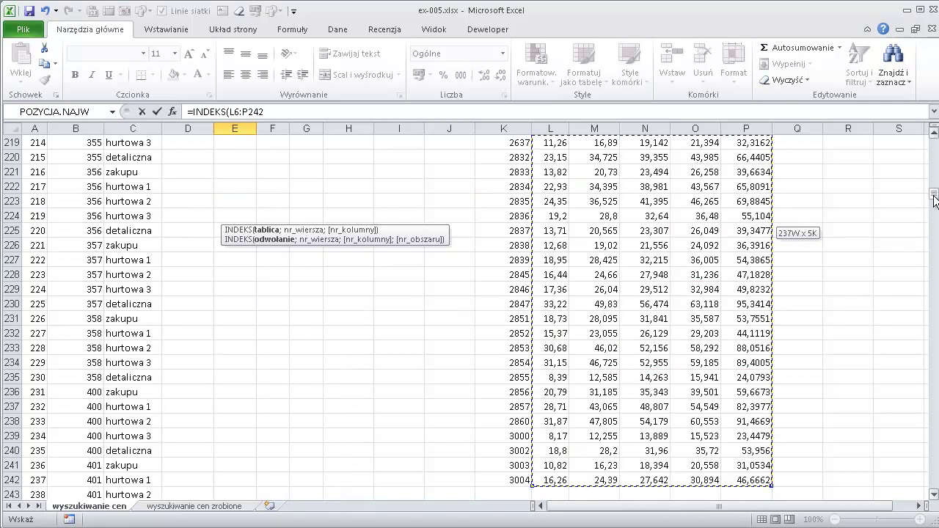
left_click_drag(935, 195, 934, 143)
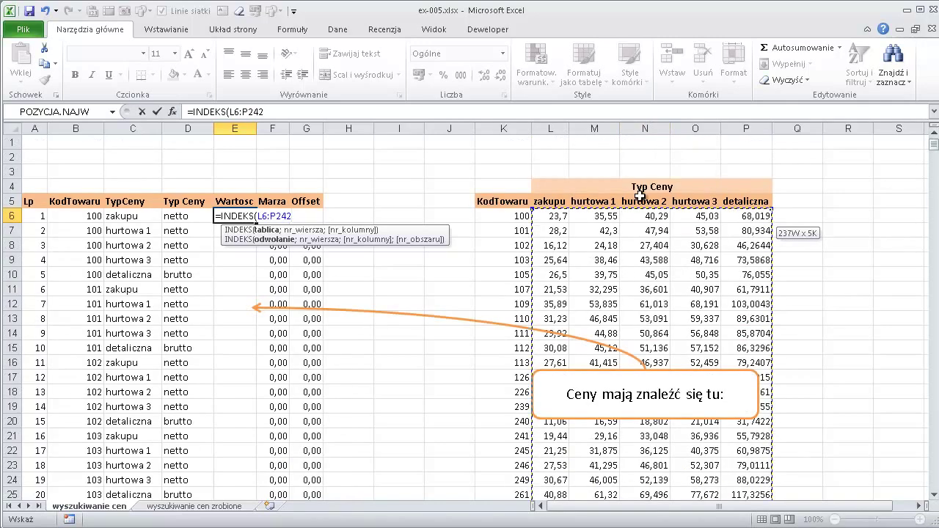
key("F4")
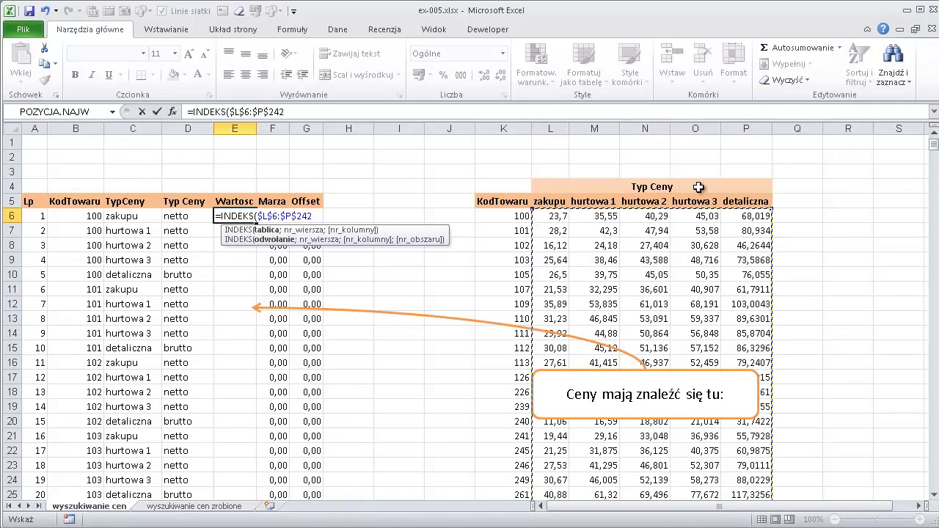
type(";")
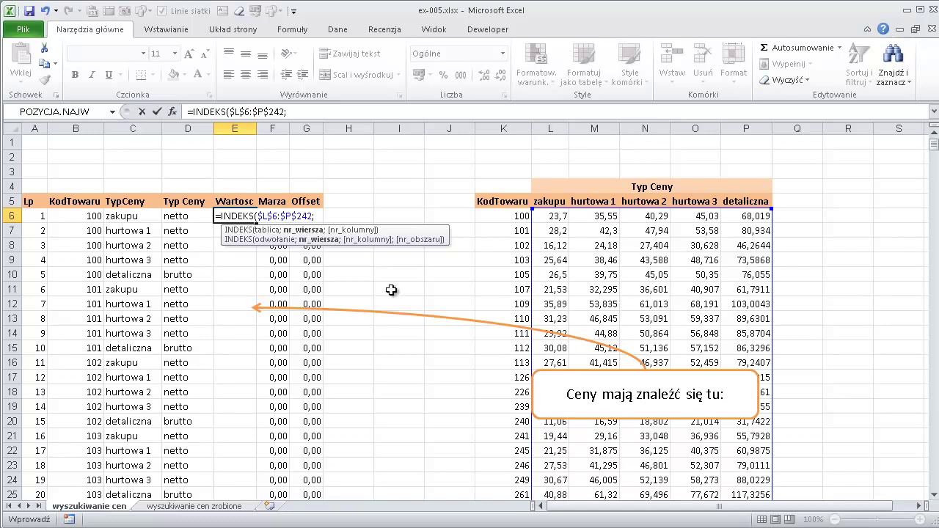
Nest PODAJ.POZYCJĘ(B6;$K$6:$K$242;0) as the INDEKS row number for an exact product-code match.
type("POD")
key("Tab")
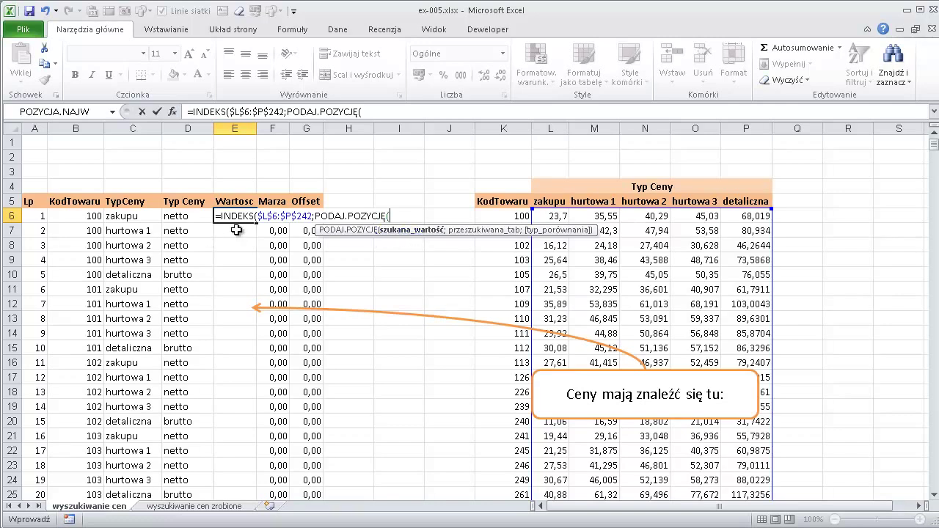
left_click(90, 219)
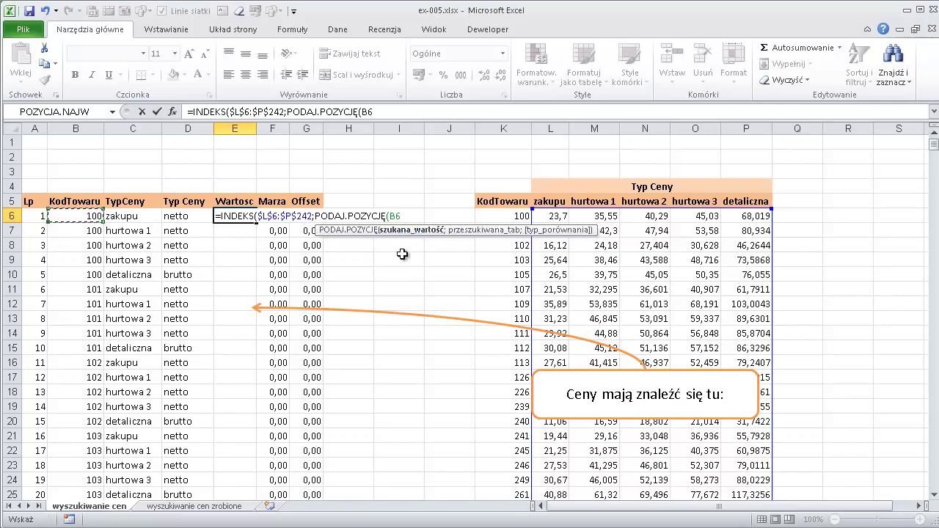
type(";")
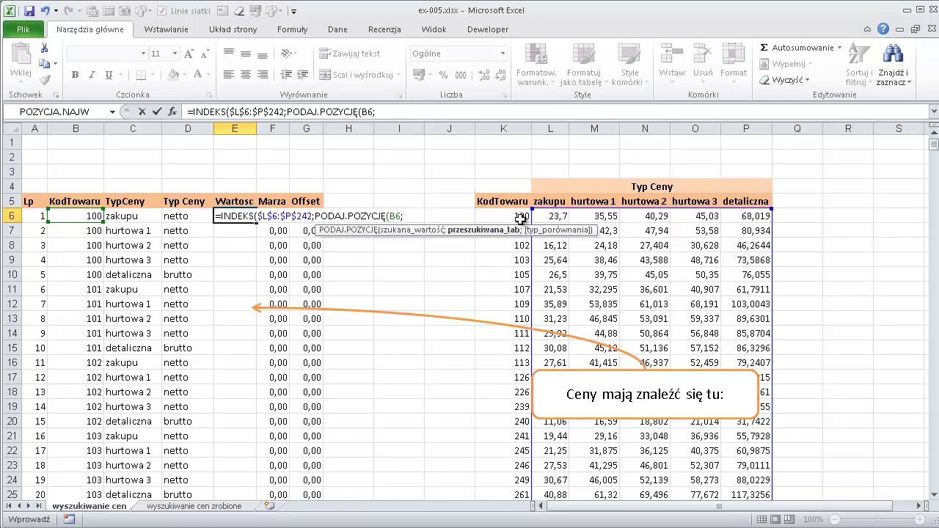
left_click(520, 215)
key("ctrl+shift+Down")
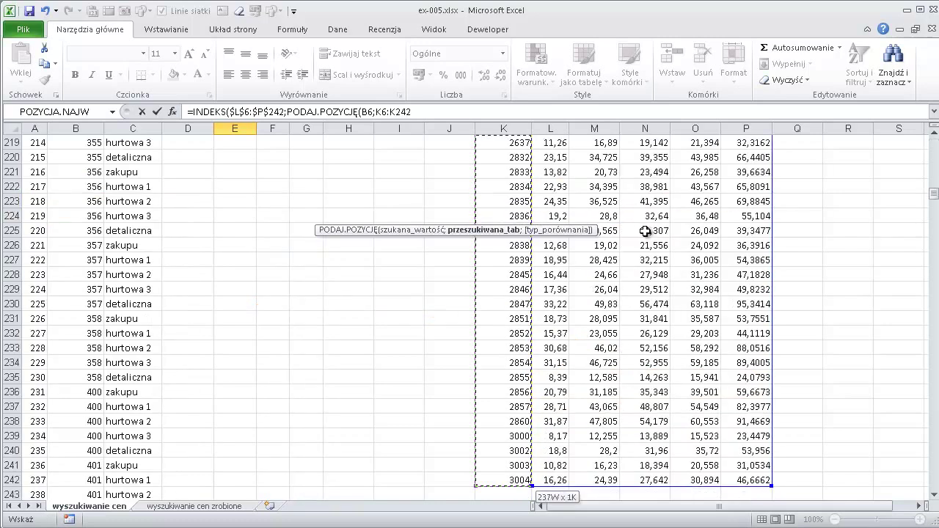
key("ctrl+BackSpace")
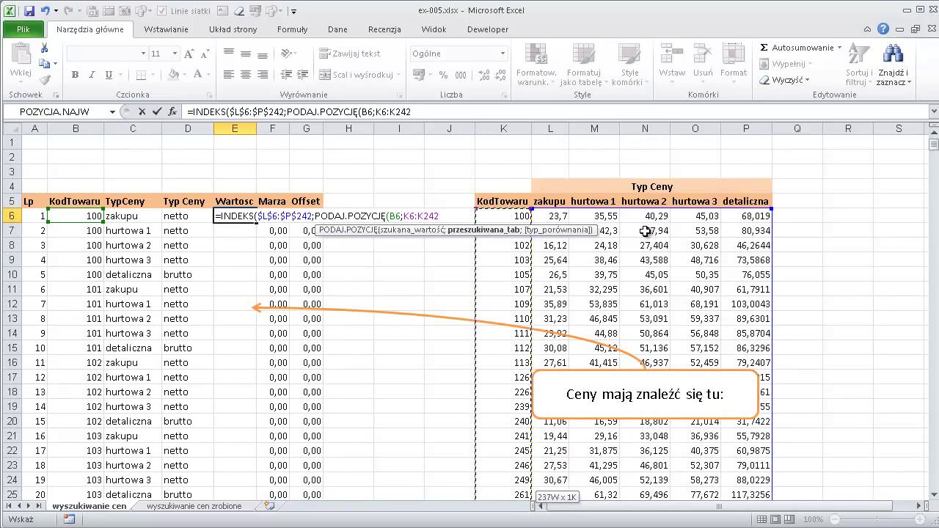
key("F4")
type(";")
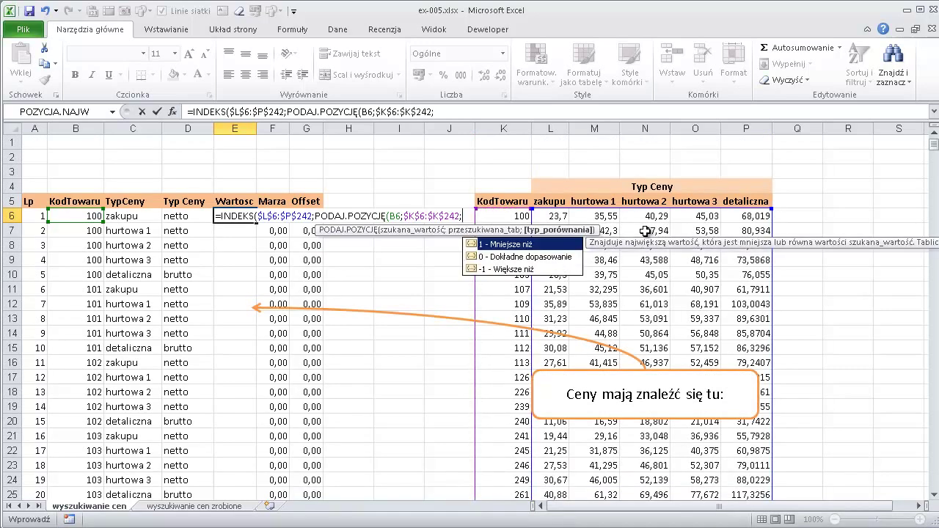
key("Down")
type("0")
type(")")
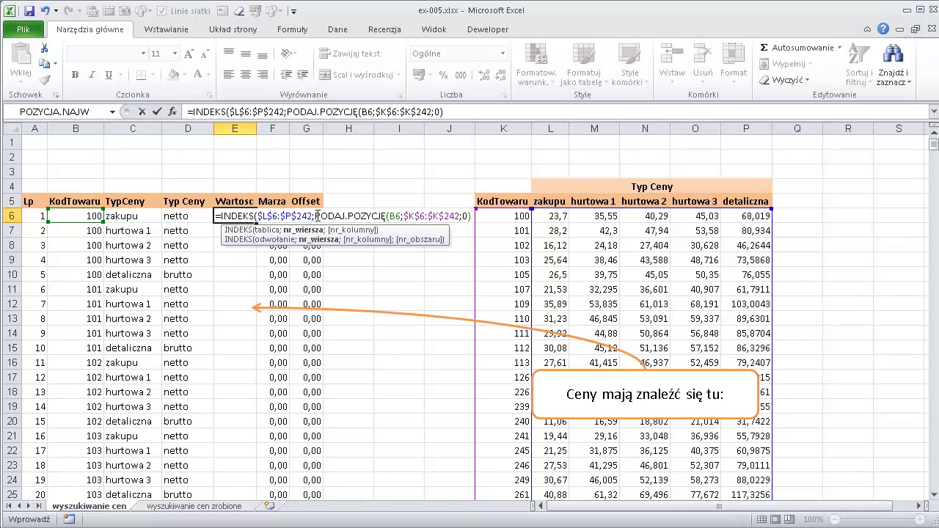
Add a ';' after PODAJ.POZYCJĘ(B6;$K$6:$K$242;0) to begin the column-number argument.
left_click_drag(316, 216, 470, 220)
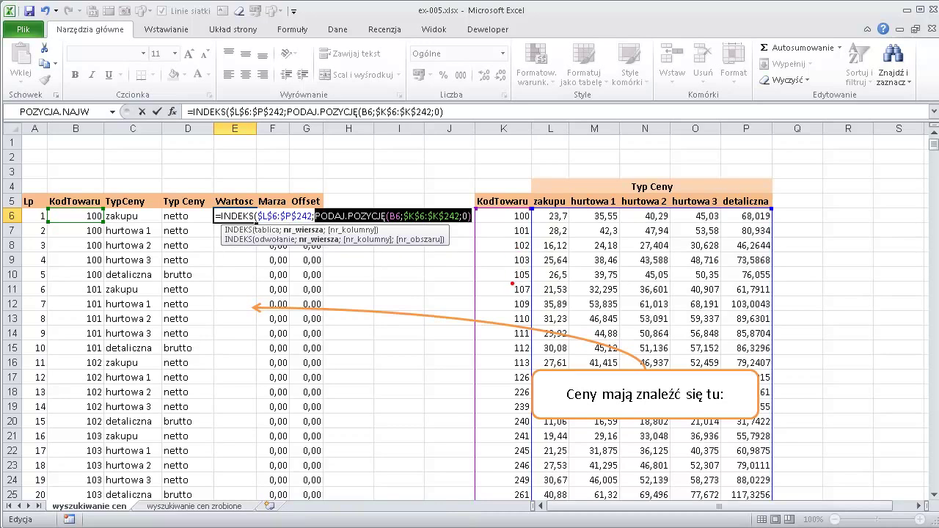
left_click_drag(514, 270, 438, 270)
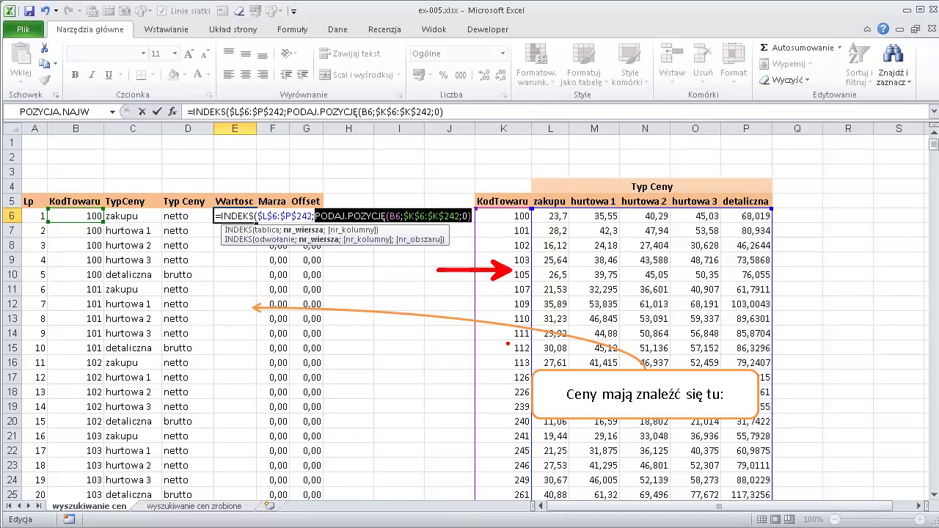
left_click_drag(510, 345, 442, 345)
left_click_drag(504, 415, 412, 416)
key("Escape")
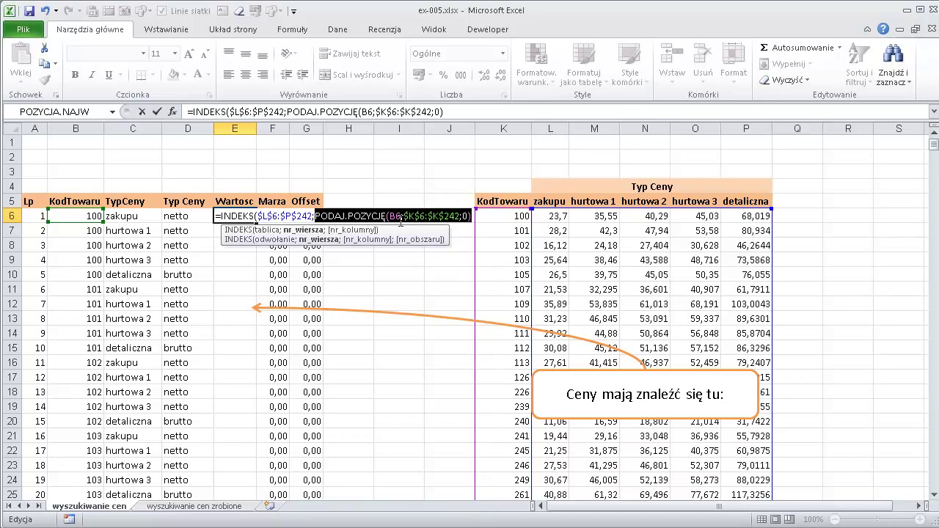
type("1")
left_click(474, 216)
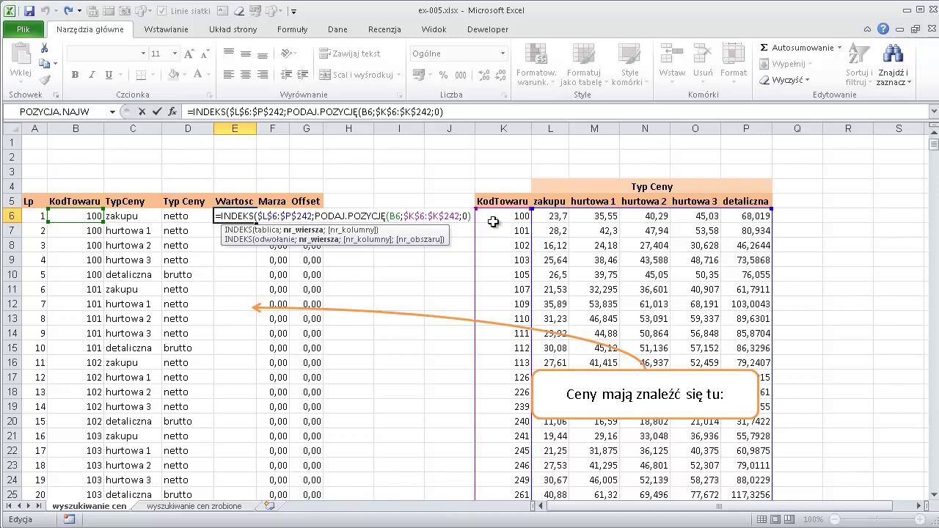
type(";")
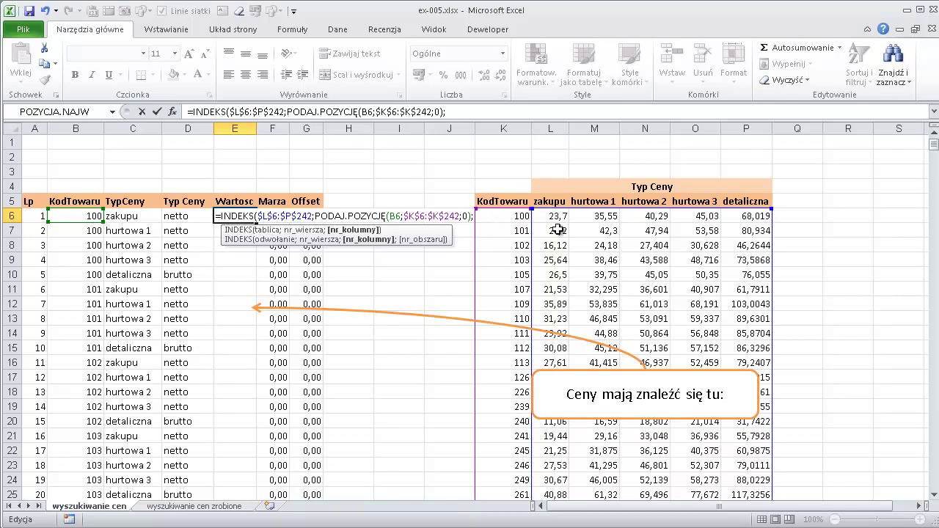
type("pod")
Use PODAJ.POZYCJĘ(C6;$L$5:$P$5;0) as the column number and close INDEKS with ')'.
key("Tab")
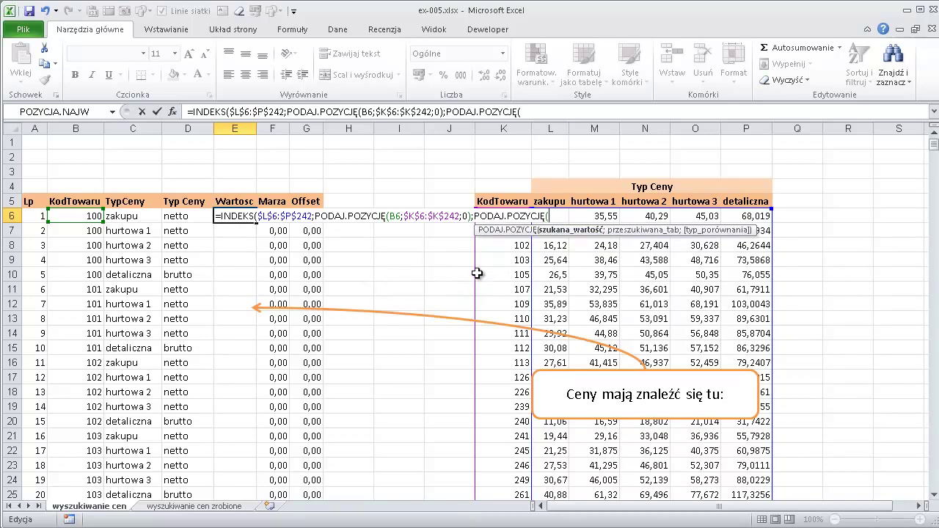
left_click(131, 216)
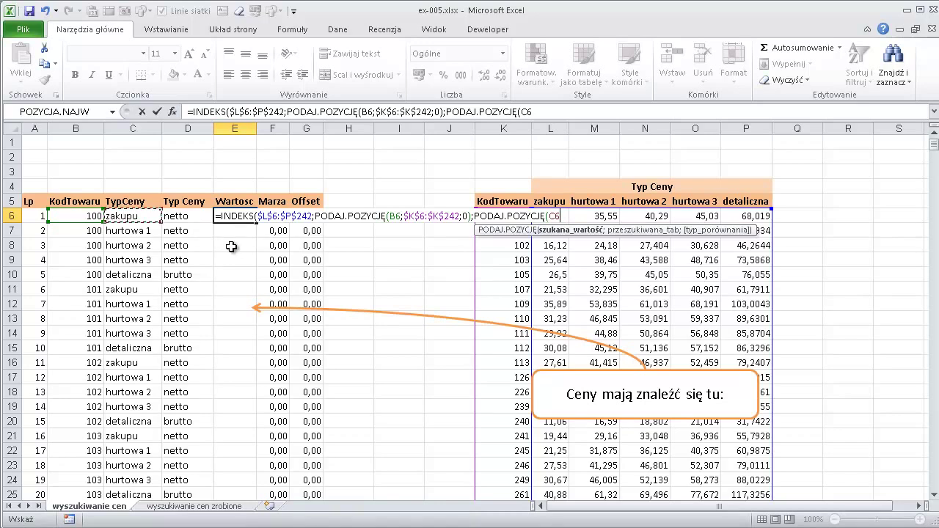
type(";")
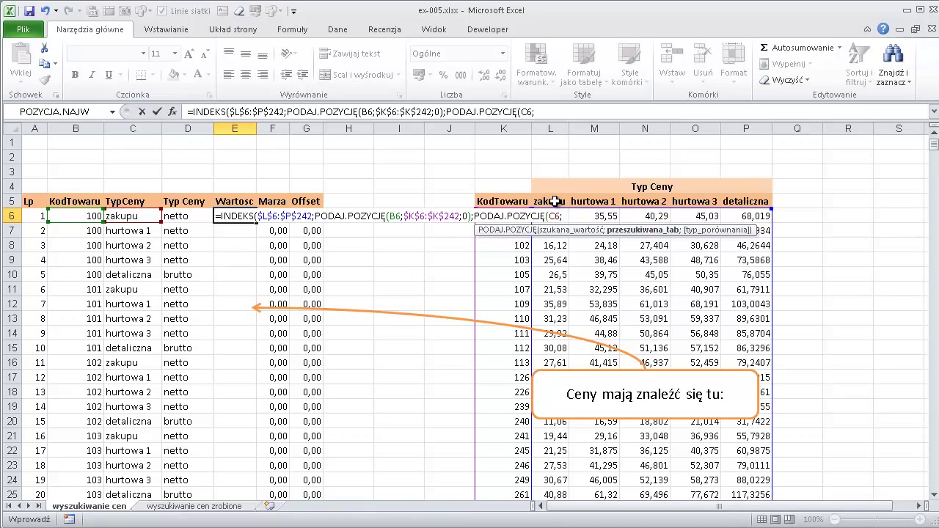
left_click_drag(554, 201, 592, 200)
left_click_drag(670, 202, 736, 201)
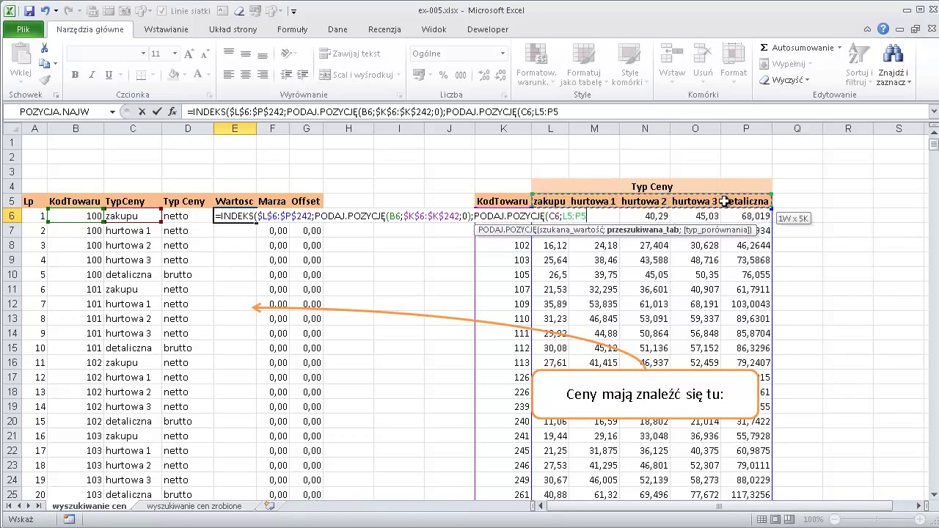
key("F4")
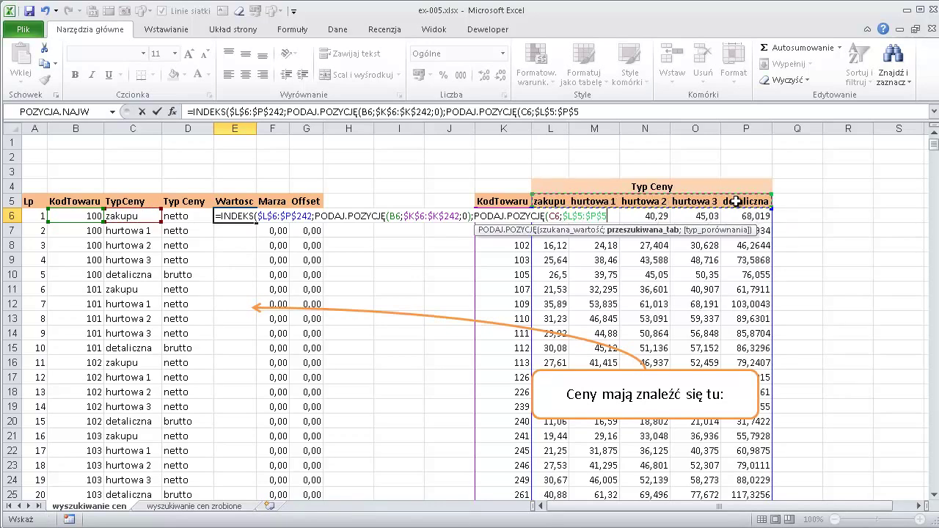
type(";0)")
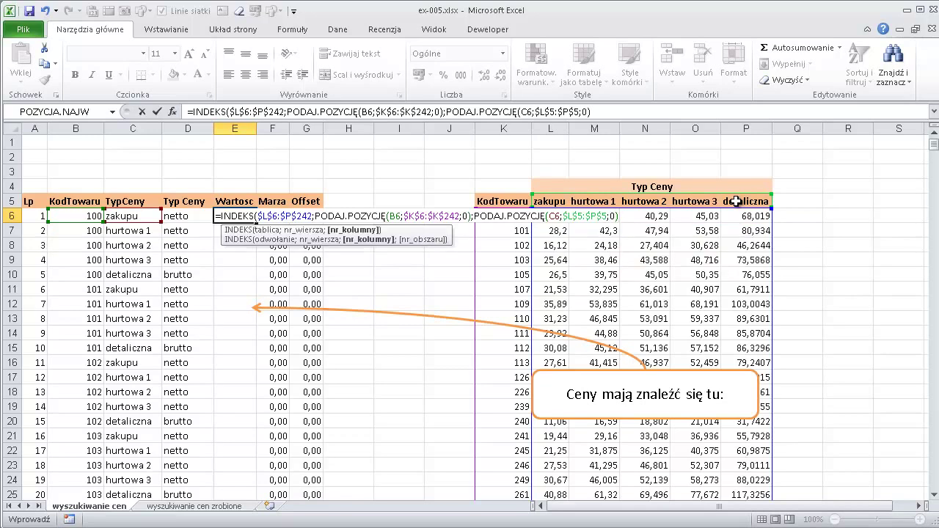
left_click_drag(475, 216, 619, 216)
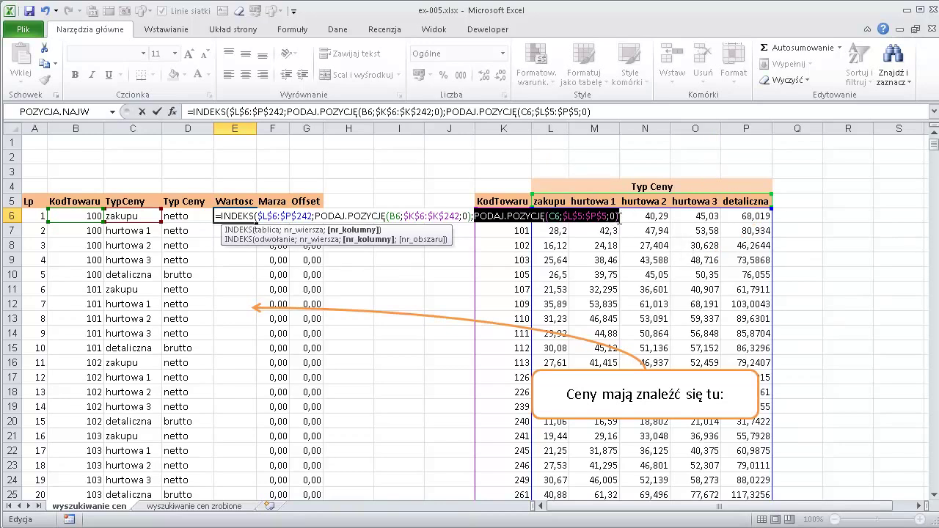
left_click(630, 217)
type(")")
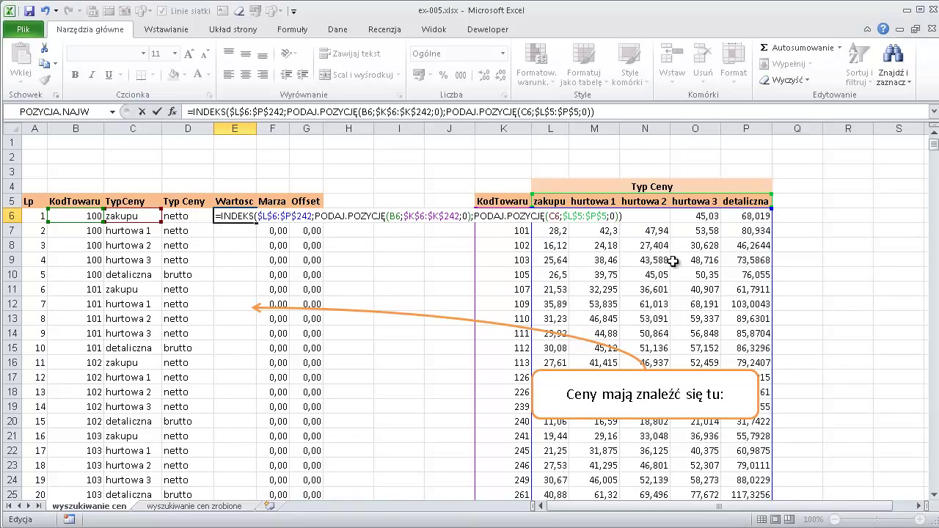
Commit the E6 formula and copy it down the whole Wartosc column.
key("Return")
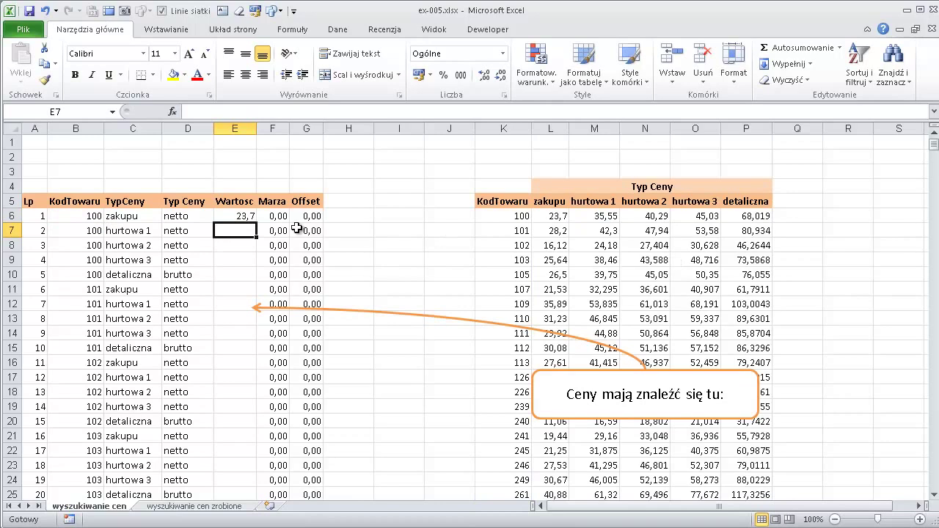
left_click(254, 220)
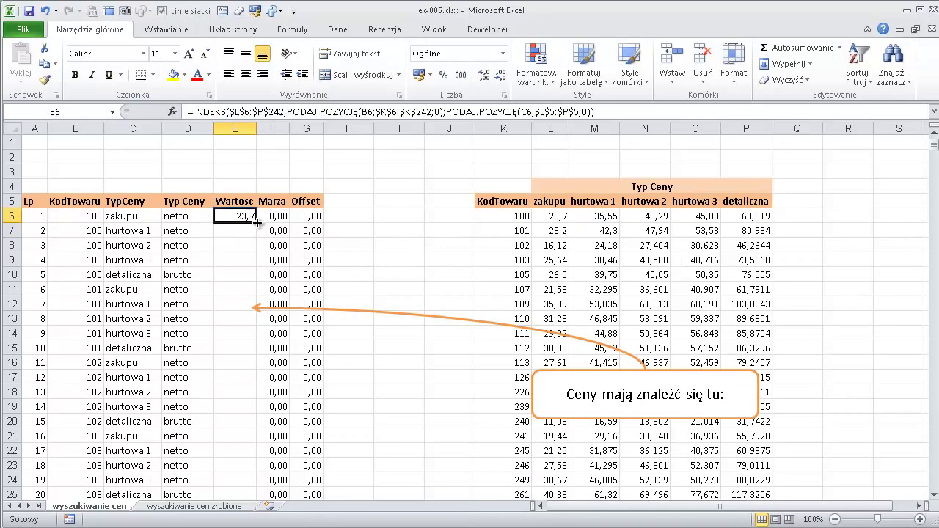
double_click(256, 219)
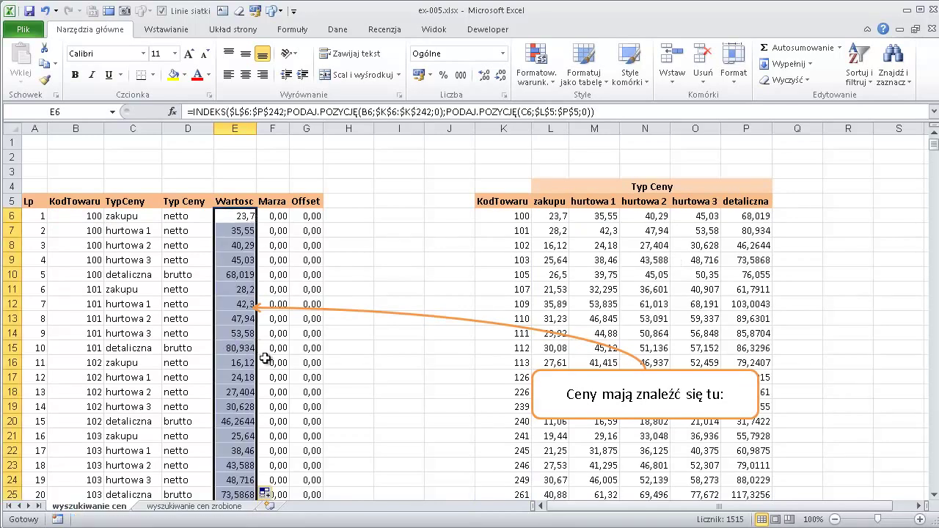
Confirm E13's 47,94 matches the corresponding price in the matrix.
left_click(234, 333)
left_click(243, 318)
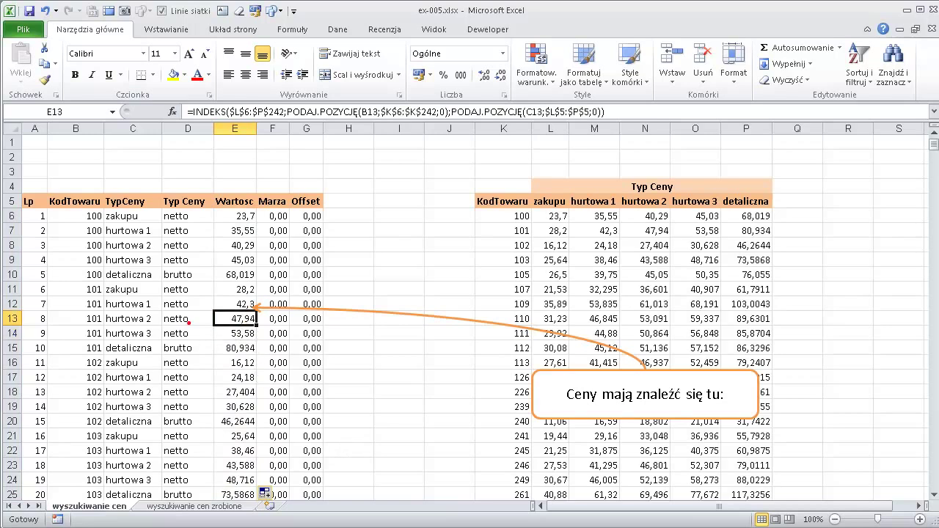
mouse_move(232, 303)
left_mouse_down()
mouse_move(250, 311)
mouse_move(225, 306)
left_mouse_up()
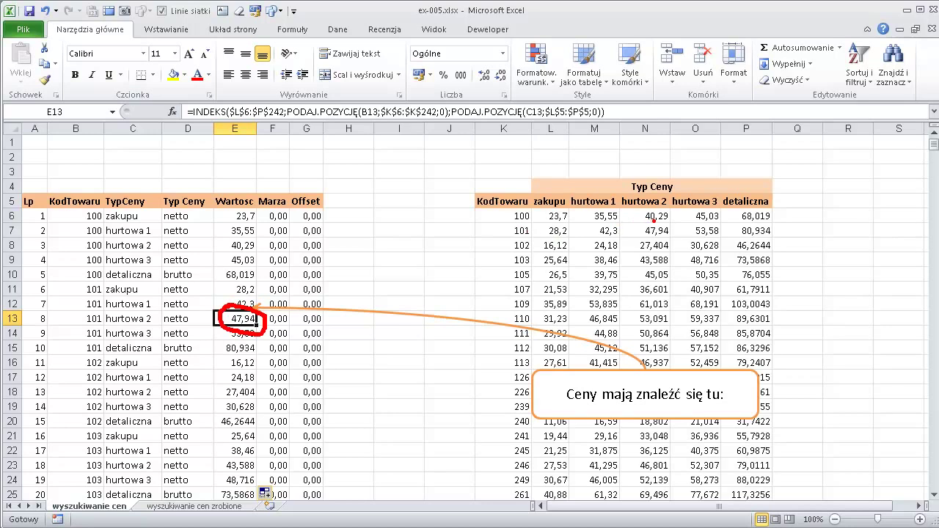
left_click_drag(649, 218, 660, 217)
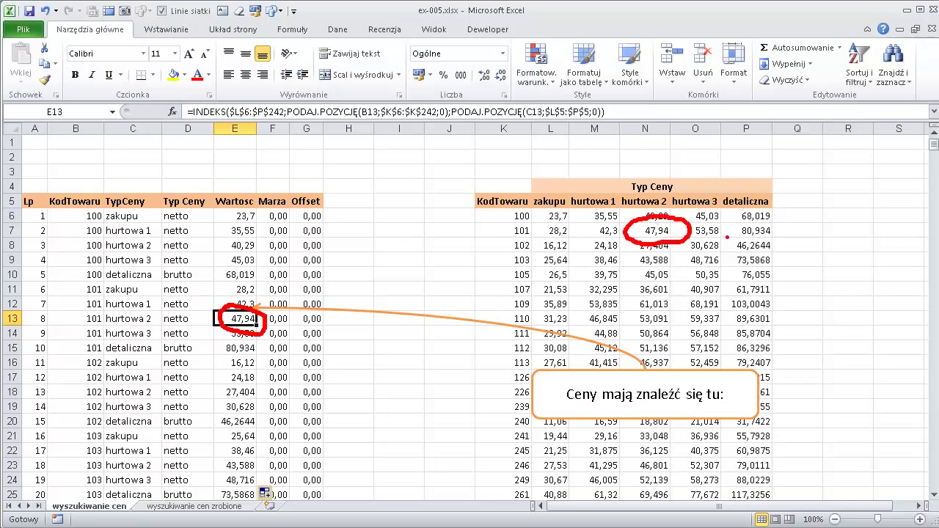
left_click(238, 214)
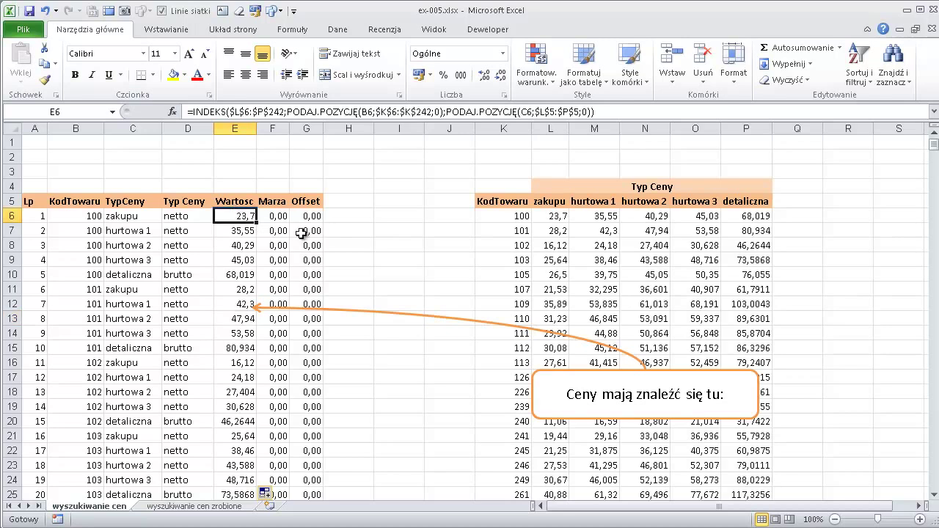